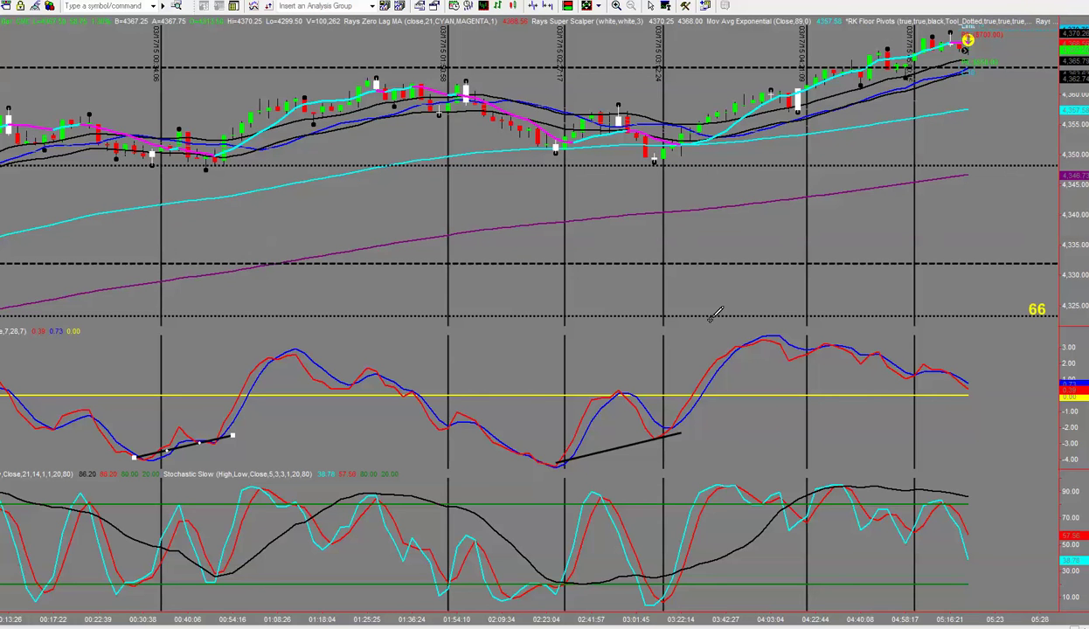
Step: Draw a falling trendline across the MACD oscillator's recent highs
{"action": "mouse_move", "coordinate": [806, 336]}
{"action": "left_mouse_down"}
{"action": "mouse_move", "coordinate": [952, 363]}
{"action": "mouse_move", "coordinate": [977, 390]}
{"action": "left_mouse_up"}
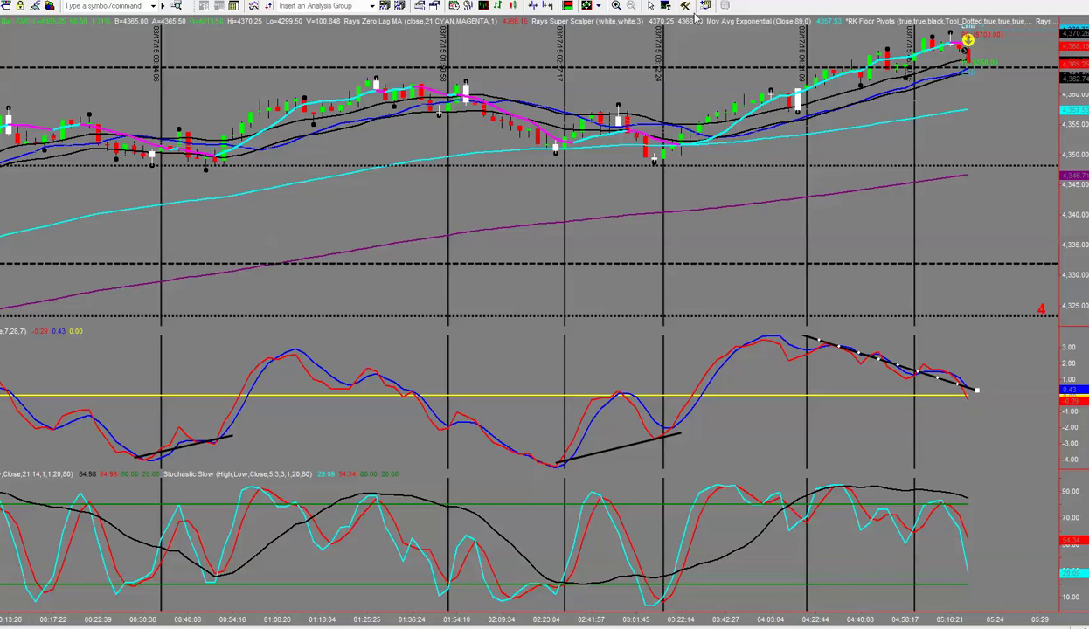
Step: Place a Vertical Line on the latest bar, spanning all chart panes
{"action": "left_click", "coordinate": [686, 5]}
{"action": "left_click", "coordinate": [697, 77]}
{"action": "left_click", "coordinate": [968, 56]}
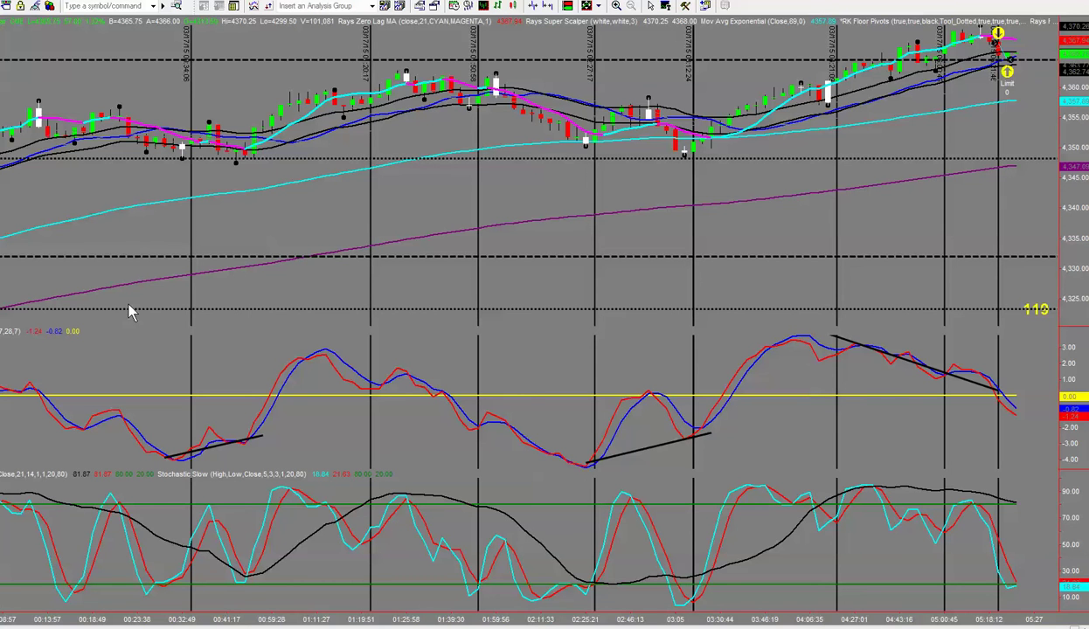
{"action": "middle_click", "coordinate": [122, 168]}
{"action": "middle_click", "coordinate": [215, 223]}
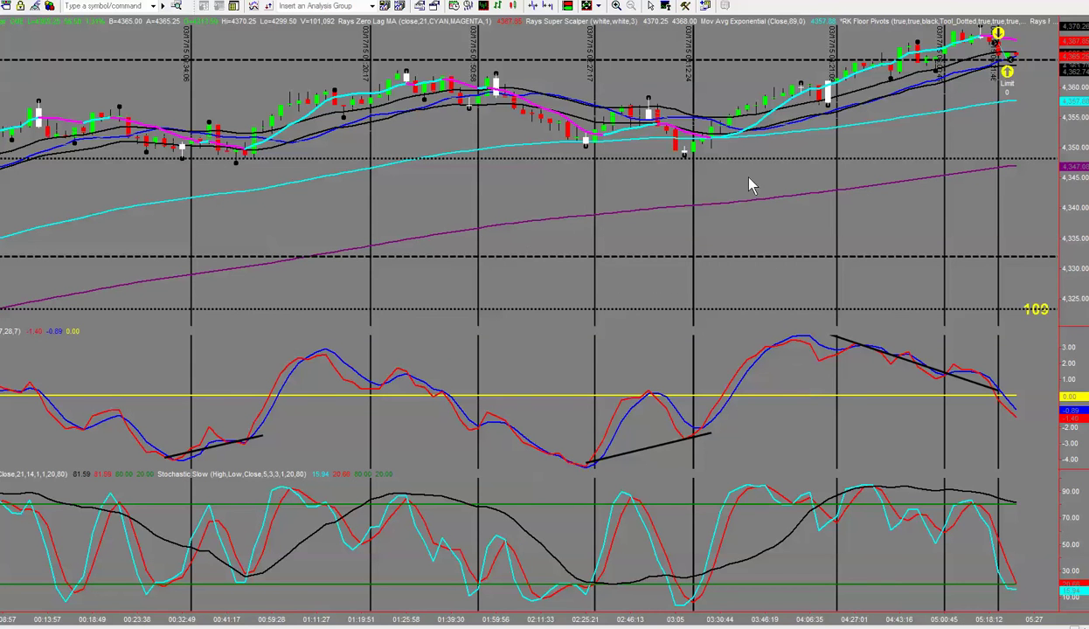
{"action": "middle_click", "coordinate": [642, 183]}
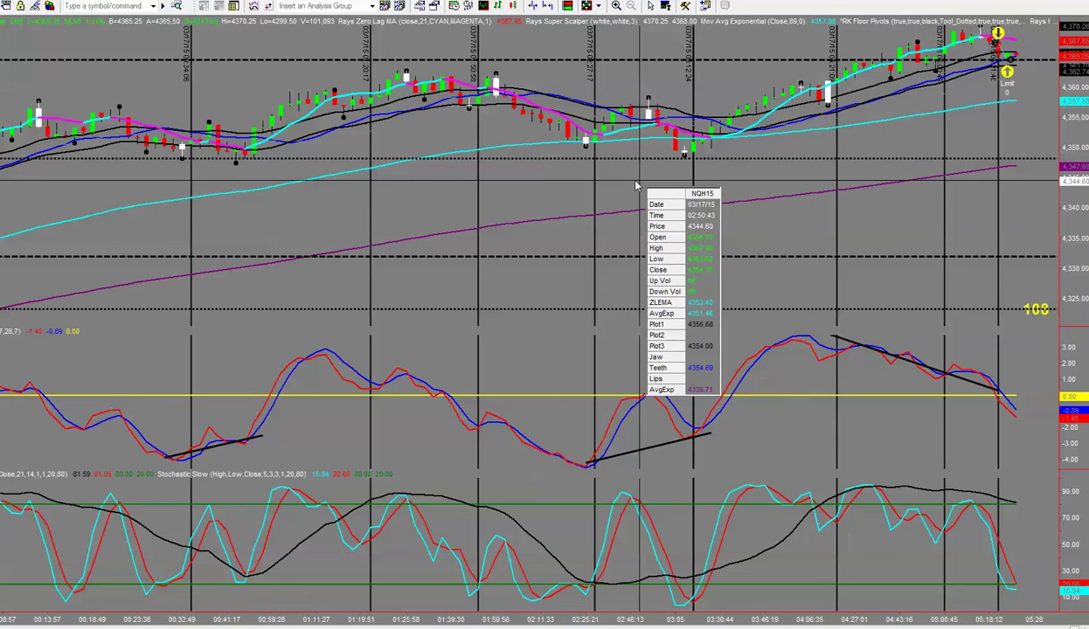
{"action": "middle_click", "coordinate": [637, 189]}
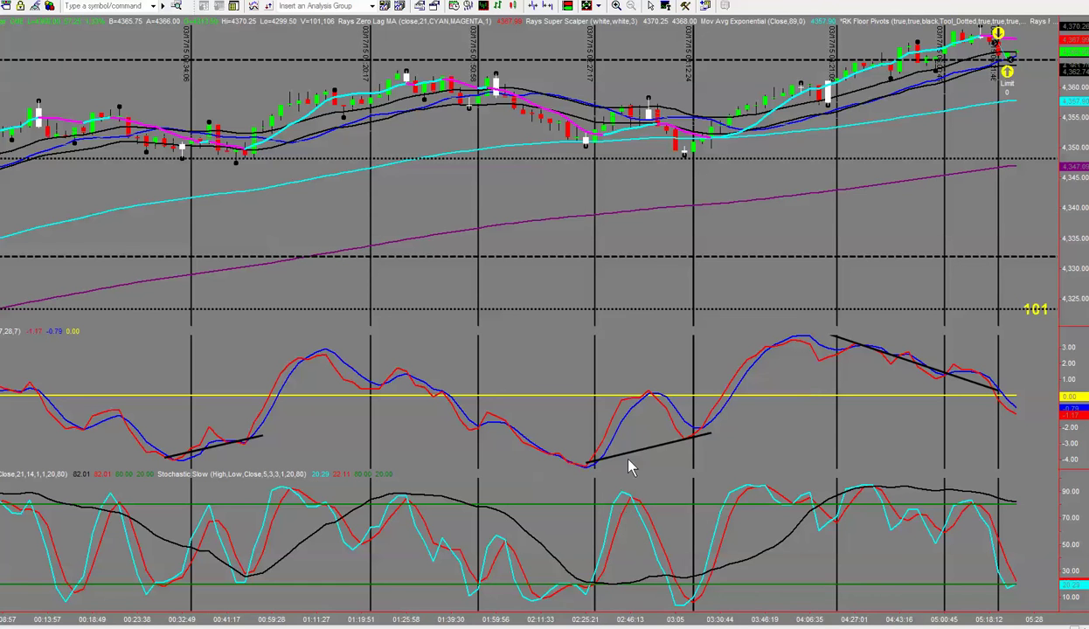
{"action": "middle_click", "coordinate": [629, 348]}
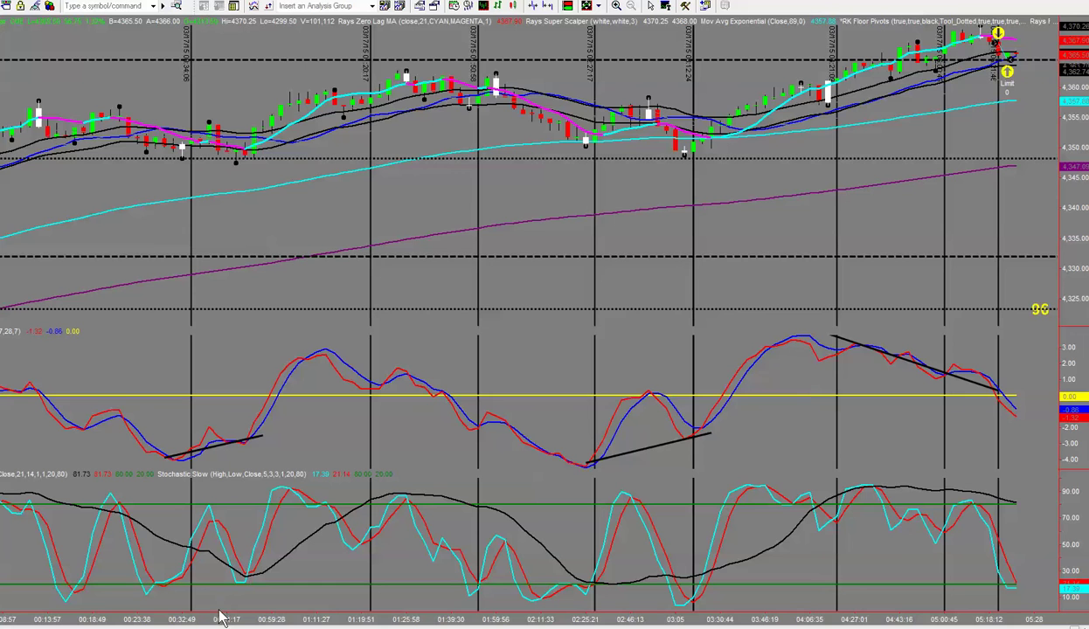
{"action": "middle_click", "coordinate": [72, 575]}
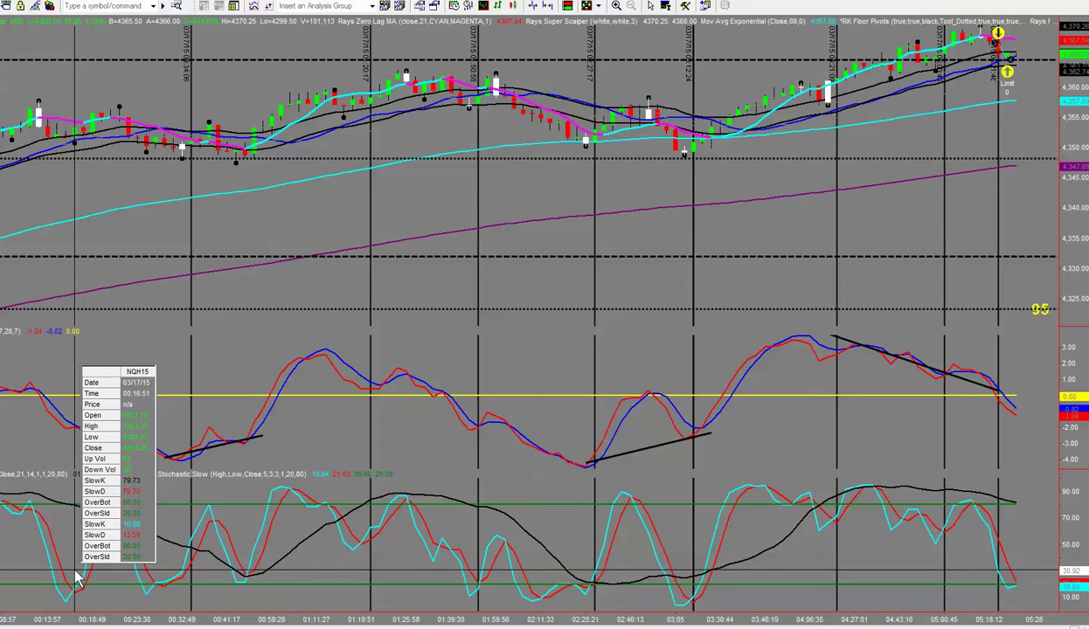
{"action": "middle_click", "coordinate": [41, 512]}
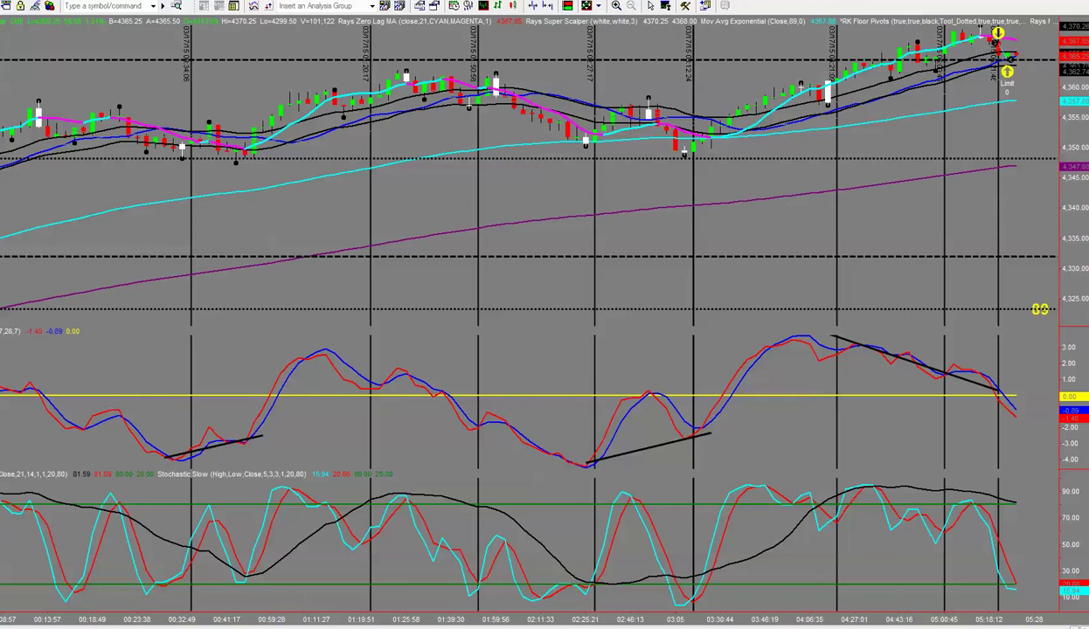
Step: Scroll back to the pivot labels, return, and show the 00:16:51 bar's oscillator values
{"action": "scroll", "coordinate": [87, 129], "scroll_direction": "up", "scroll_amount": 3}
{"action": "scroll", "coordinate": [530, 315], "scroll_direction": "up", "scroll_amount": 15}
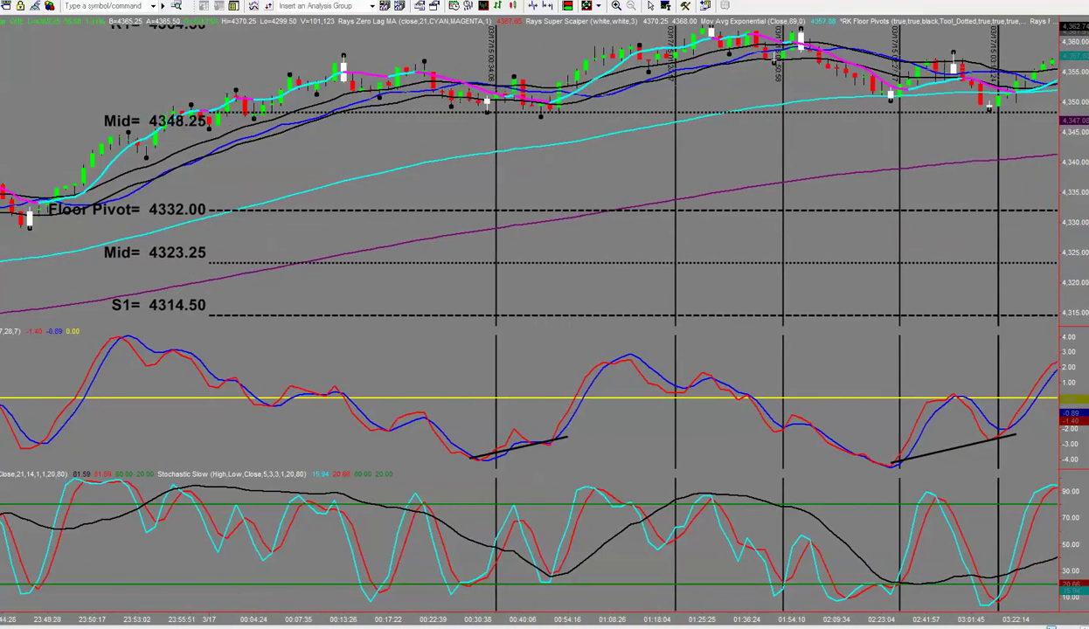
{"action": "scroll", "coordinate": [530, 315], "scroll_direction": "down", "scroll_amount": 13}
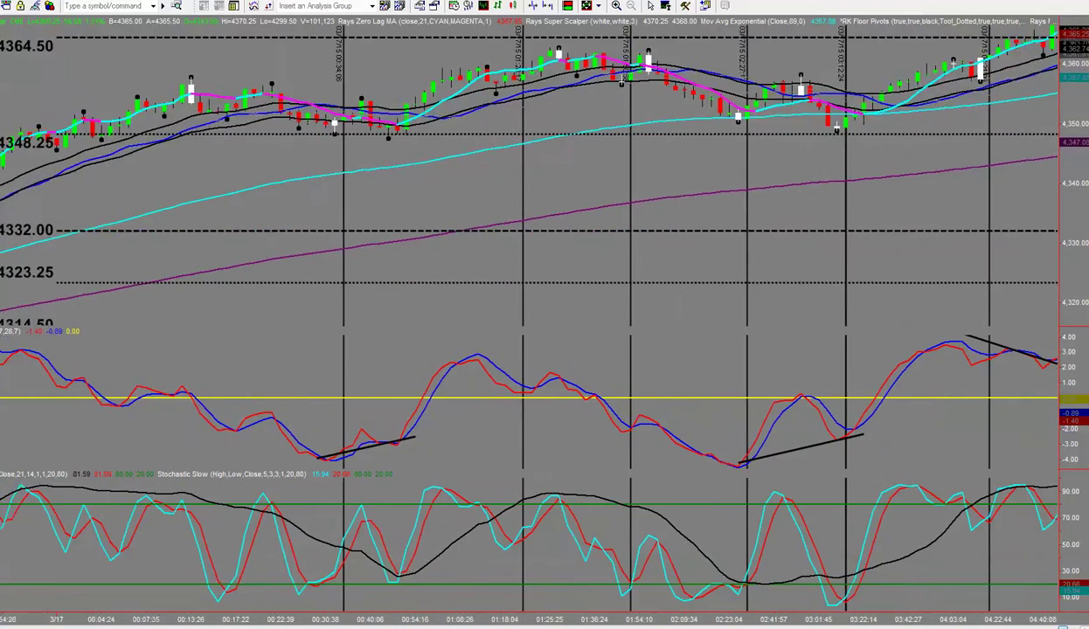
{"action": "scroll", "coordinate": [530, 315], "scroll_direction": "down", "scroll_amount": 2}
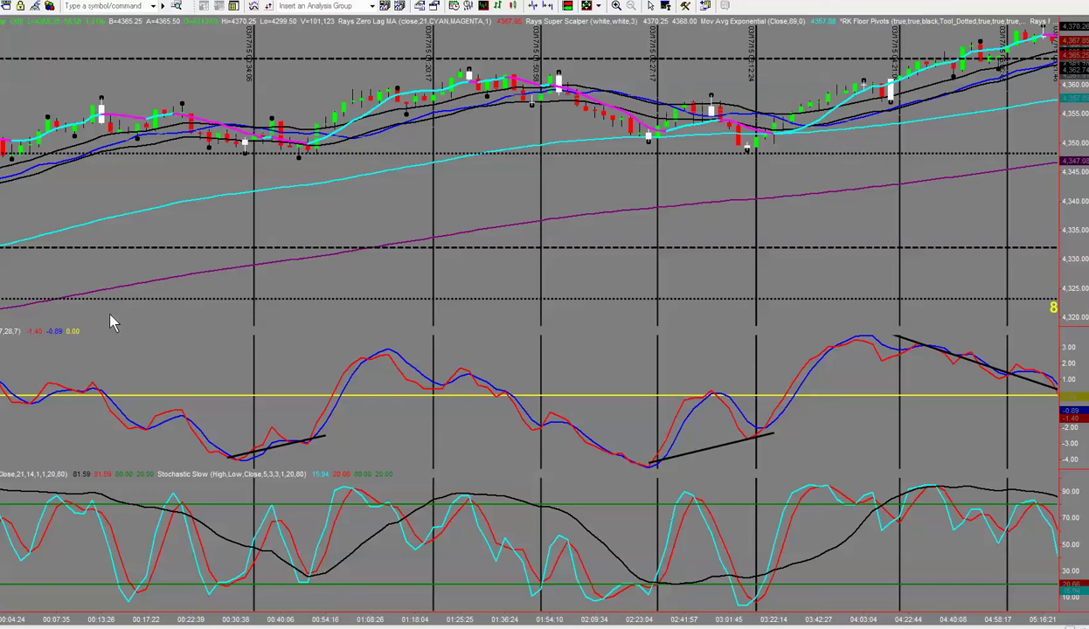
{"action": "middle_click", "coordinate": [140, 350]}
Step: Close the NQH15 bar data box on the tick chart
{"action": "type", "text": "7"}
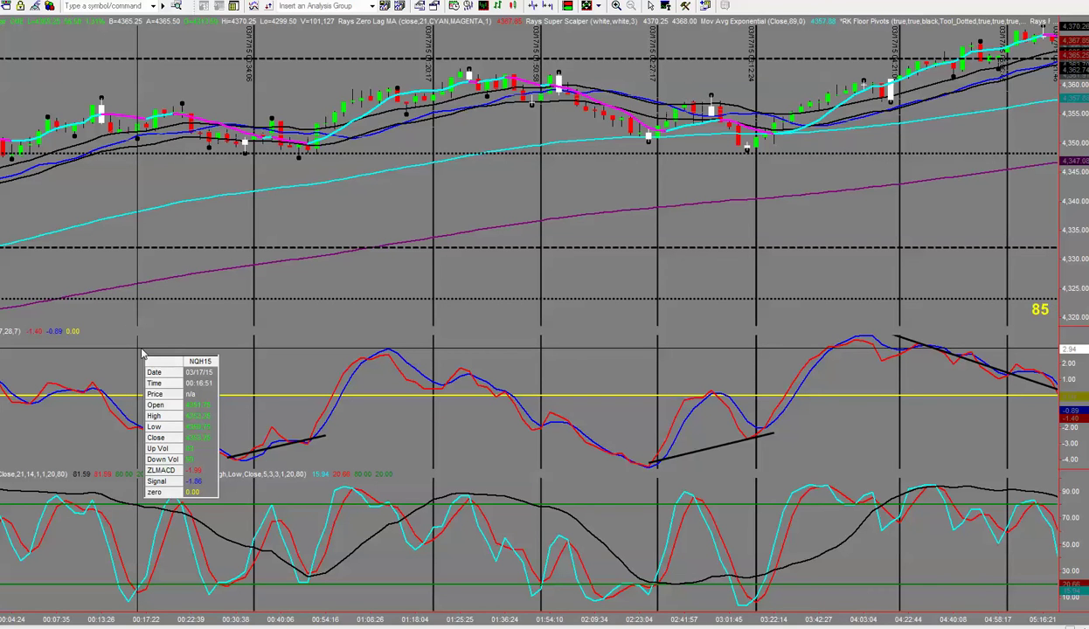
{"action": "middle_click", "coordinate": [142, 353]}
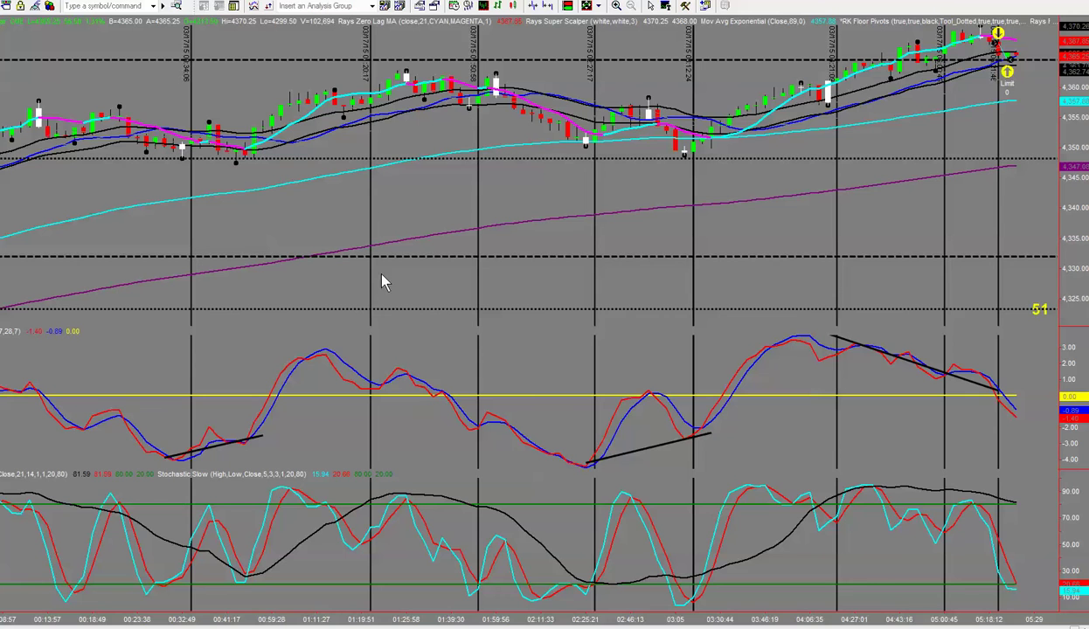
{"action": "middle_click", "coordinate": [182, 178]}
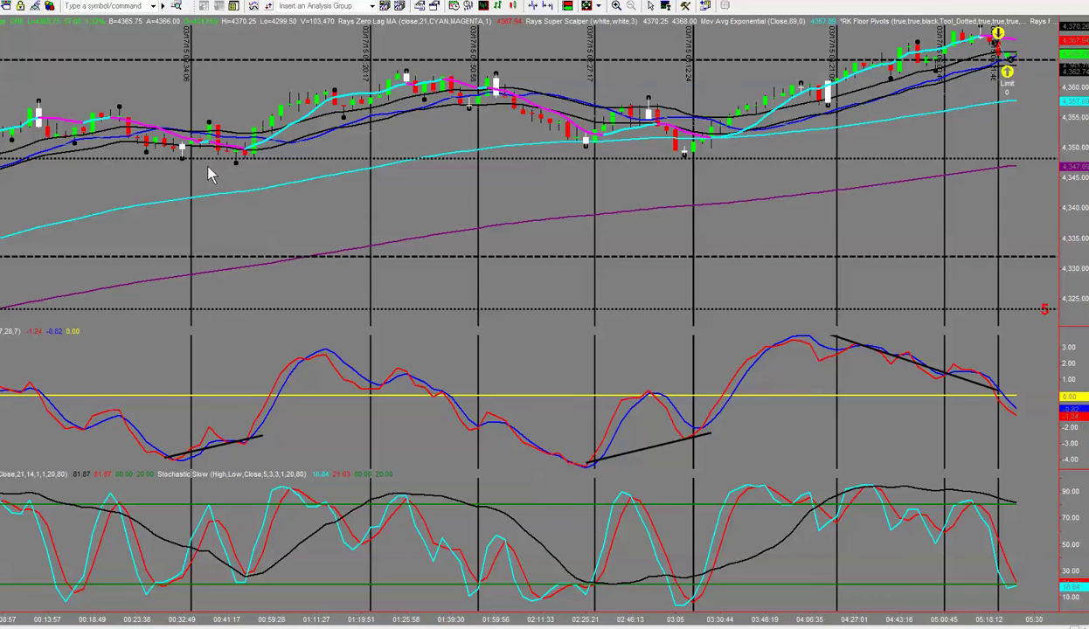
{"action": "middle_click", "coordinate": [208, 172]}
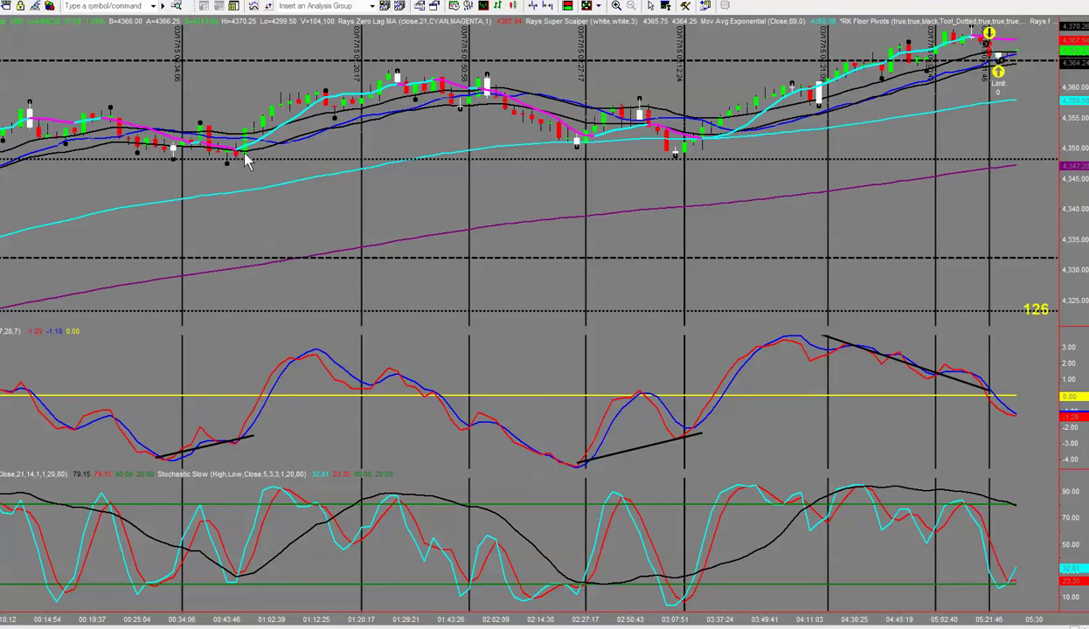
Step: Check bar values, then place a Vertical Line at the 03/17/15 00:50:50 bar
{"action": "middle_click", "coordinate": [247, 175]}
{"action": "left_click", "coordinate": [686, 6]}
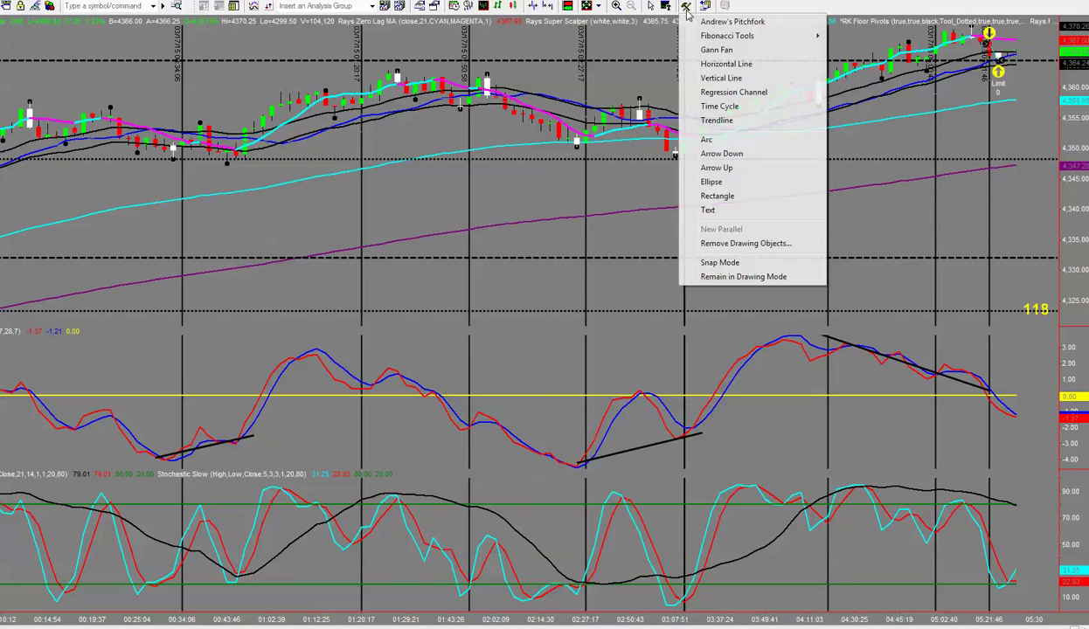
{"action": "left_click", "coordinate": [704, 80]}
{"action": "left_click", "coordinate": [245, 157]}
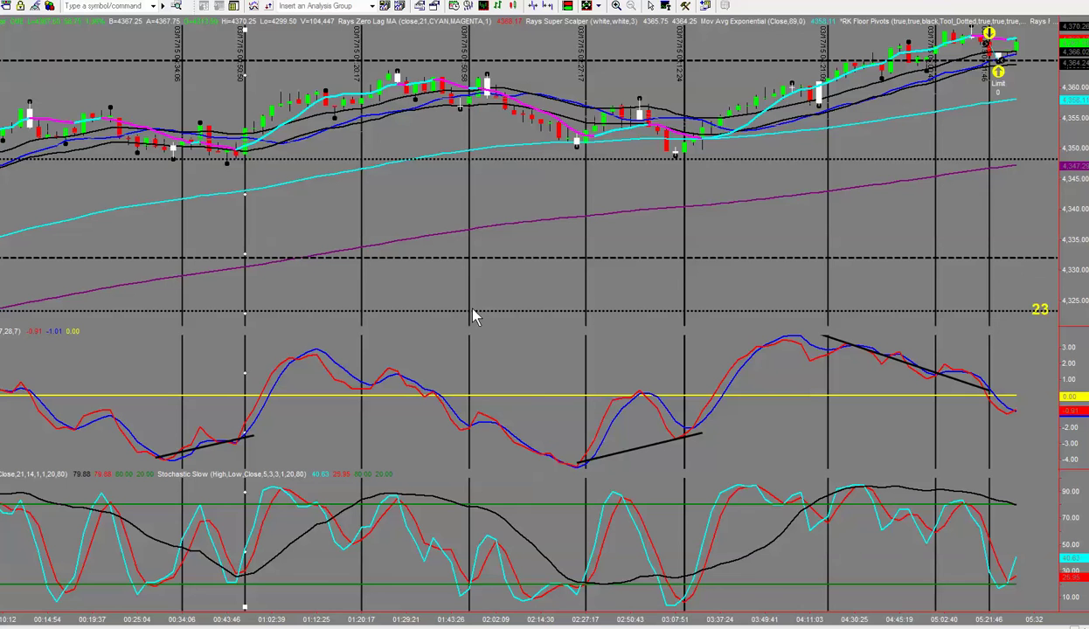
Step: Draw a MACD trendline from the peak near 01:12 down to the zero line, then deselect it
{"action": "left_click", "coordinate": [665, 5]}
{"action": "left_click", "coordinate": [690, 121]}
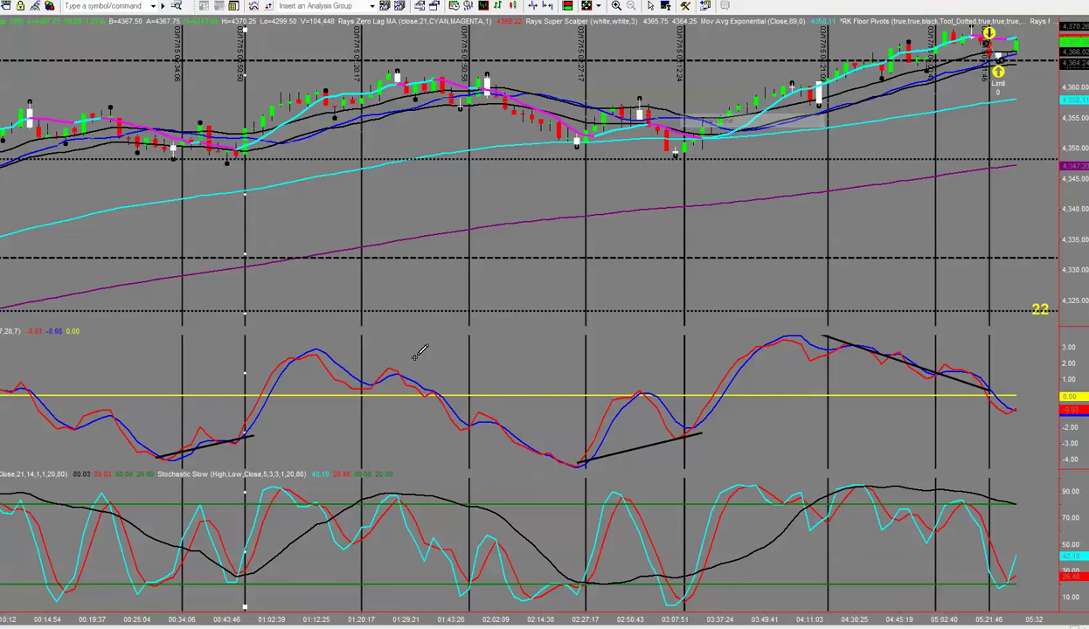
{"action": "left_click", "coordinate": [292, 351]}
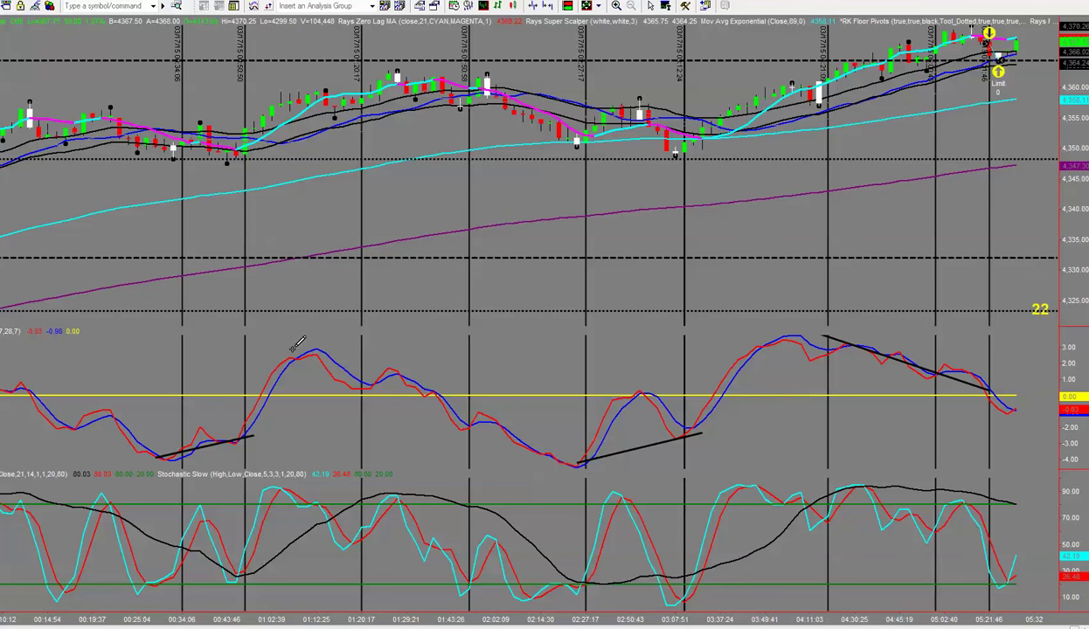
{"action": "left_click", "coordinate": [462, 397]}
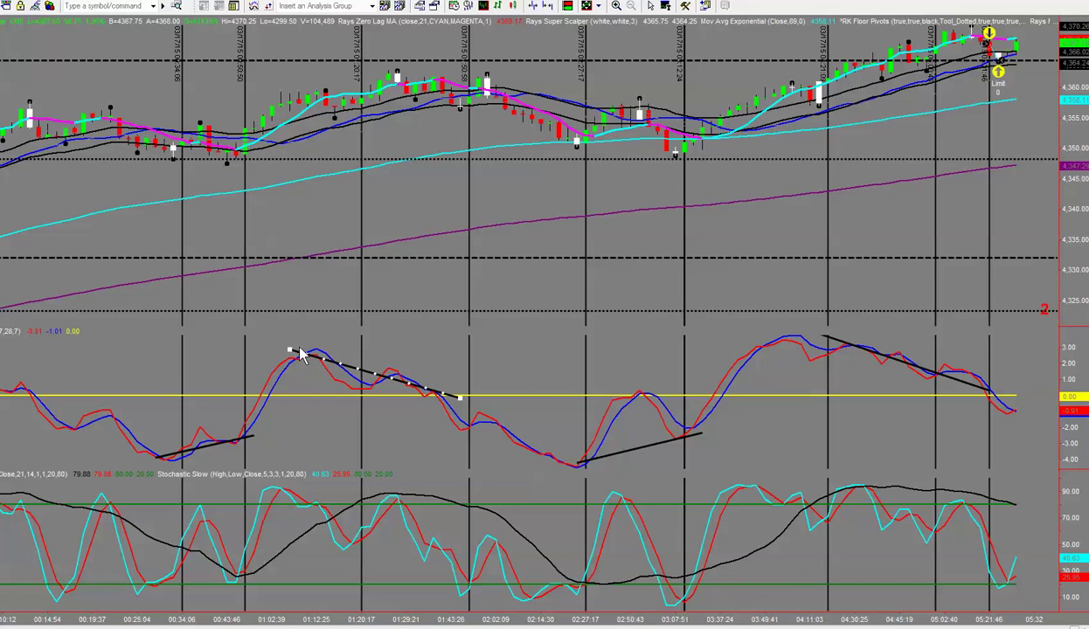
{"action": "middle_click", "coordinate": [439, 365]}
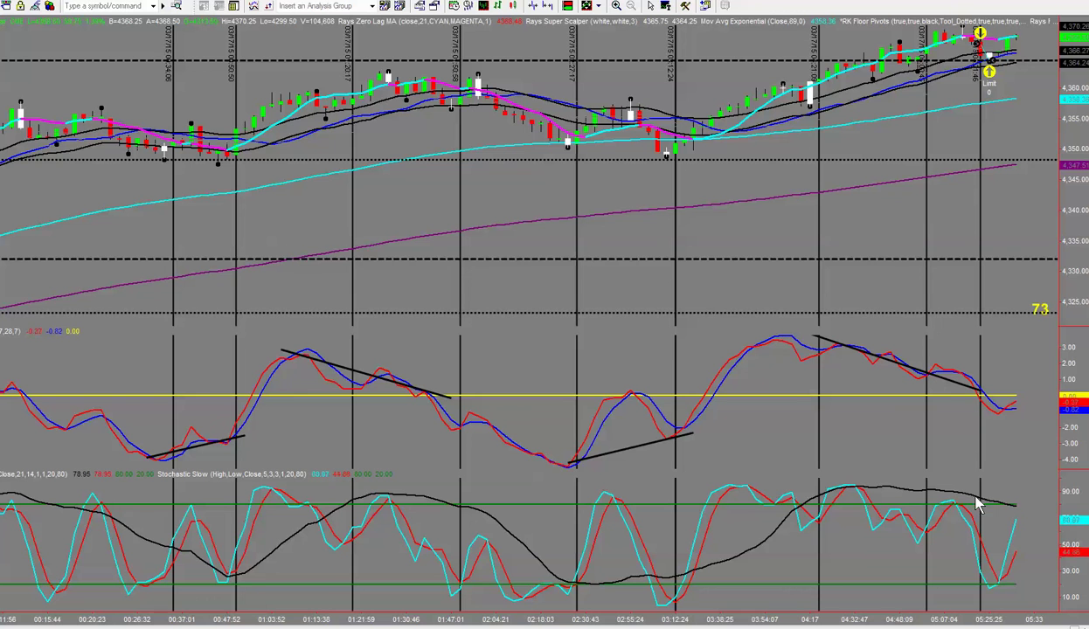
{"action": "middle_click", "coordinate": [487, 355]}
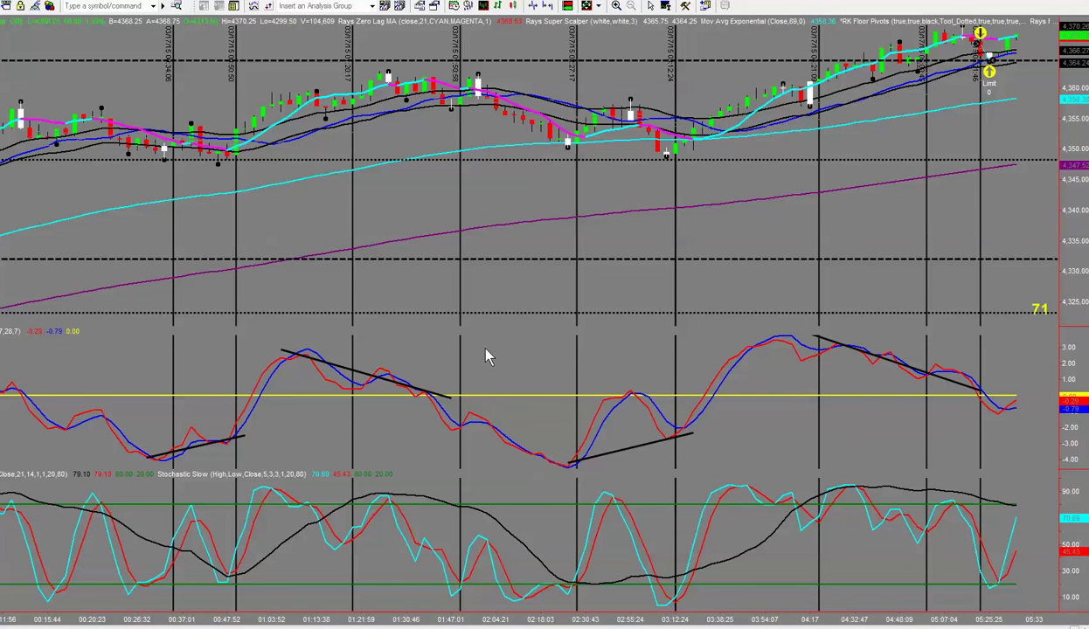